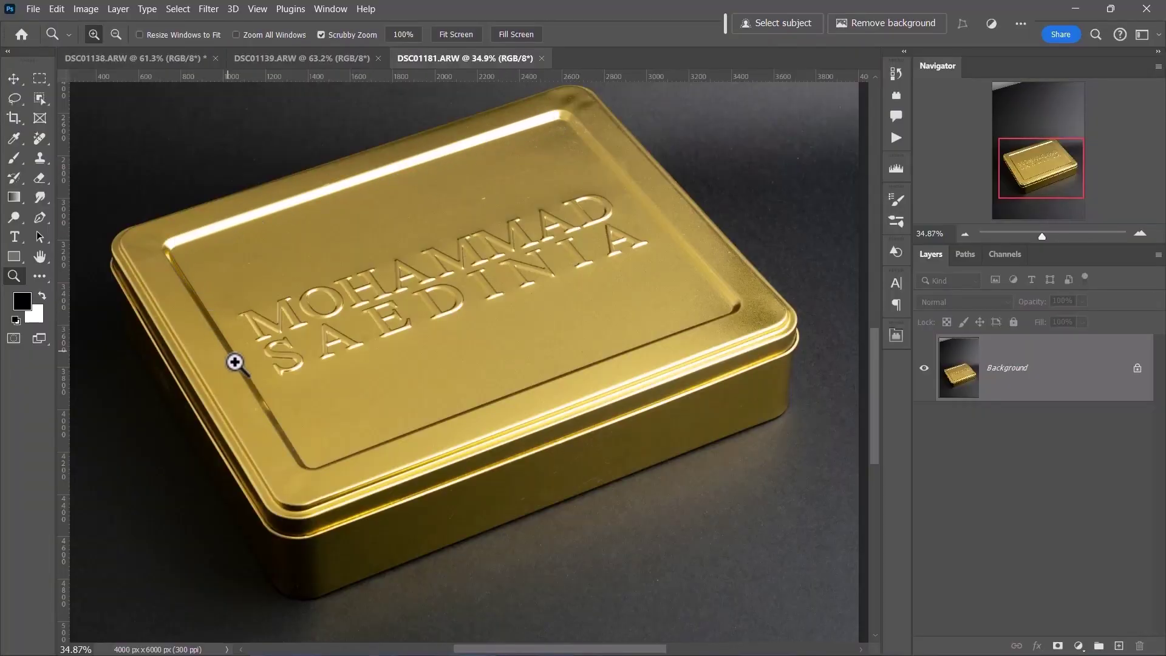
{"action": "key", "text": "m"}
{"action": "left_click_drag", "start_coordinate": [589, 105], "coordinate": [341, 493]}
{"action": "left_click_drag", "start_coordinate": [634, 348], "coordinate": [334, 502]}
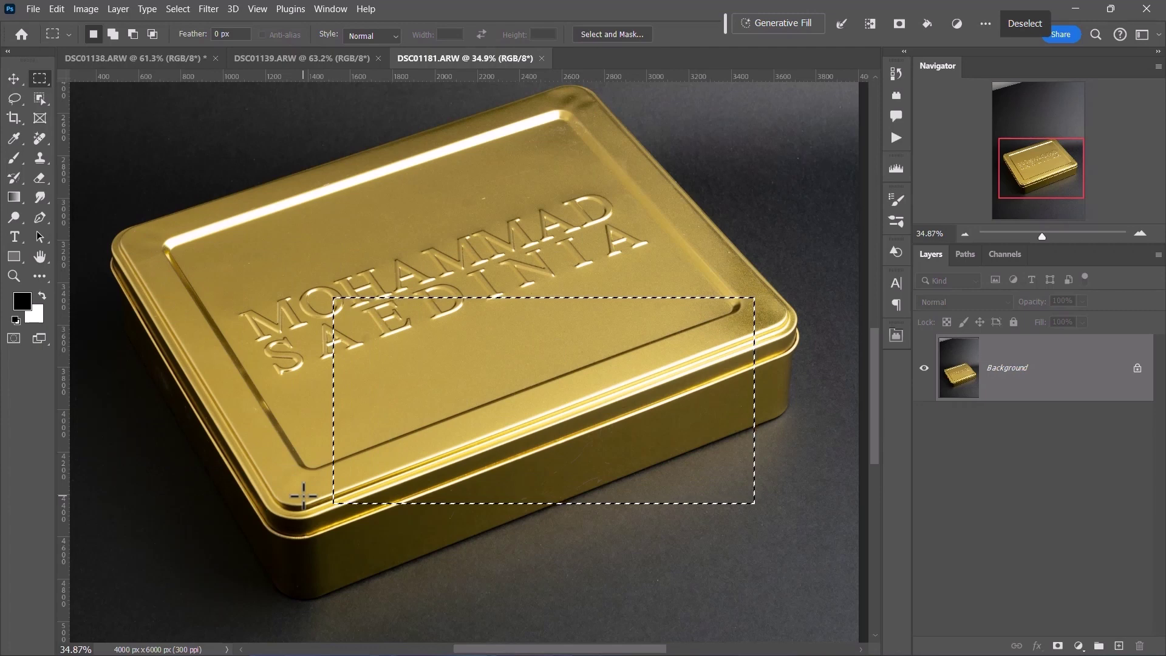
{"action": "left_click", "coordinate": [614, 230]}
{"action": "left_click_drag", "start_coordinate": [652, 193], "coordinate": [246, 409]}
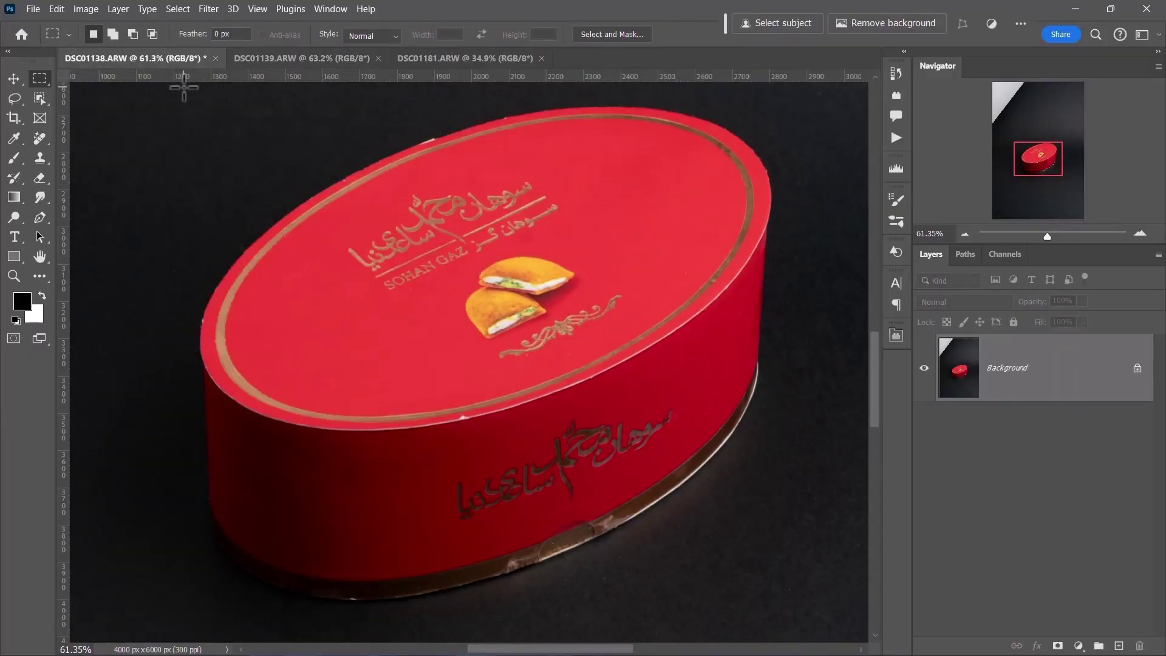
Copy the DSC01139 photo into the DSC01138 document as a new layer aligned over the Background
{"action": "left_click", "coordinate": [295, 61]}
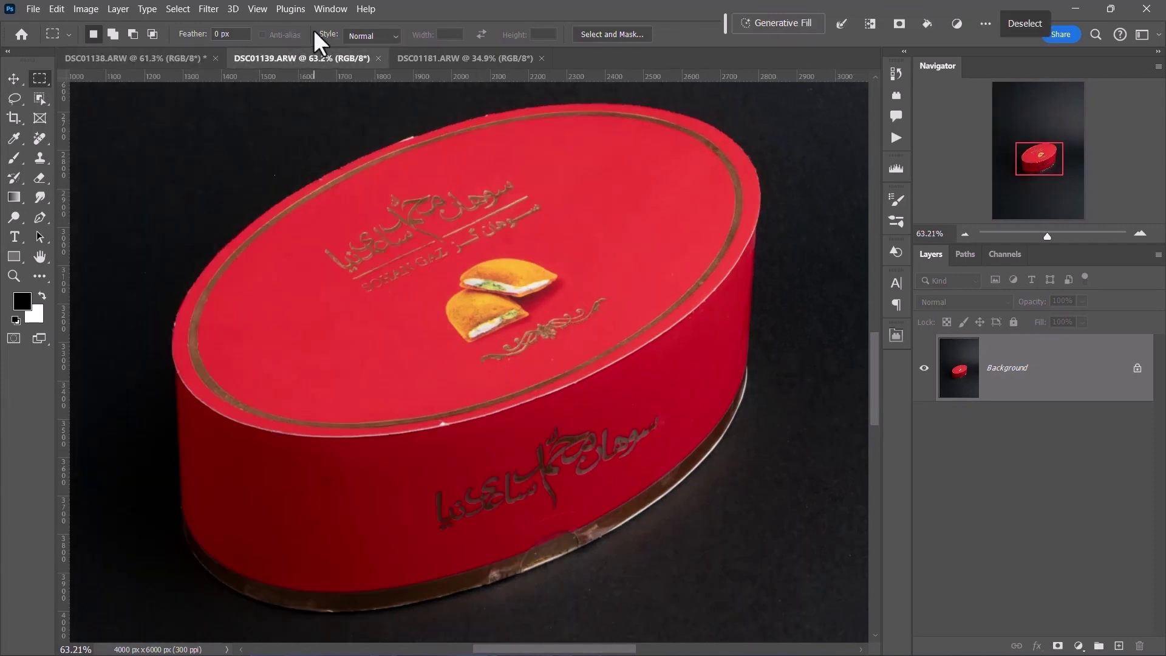
{"action": "left_click", "coordinate": [157, 59]}
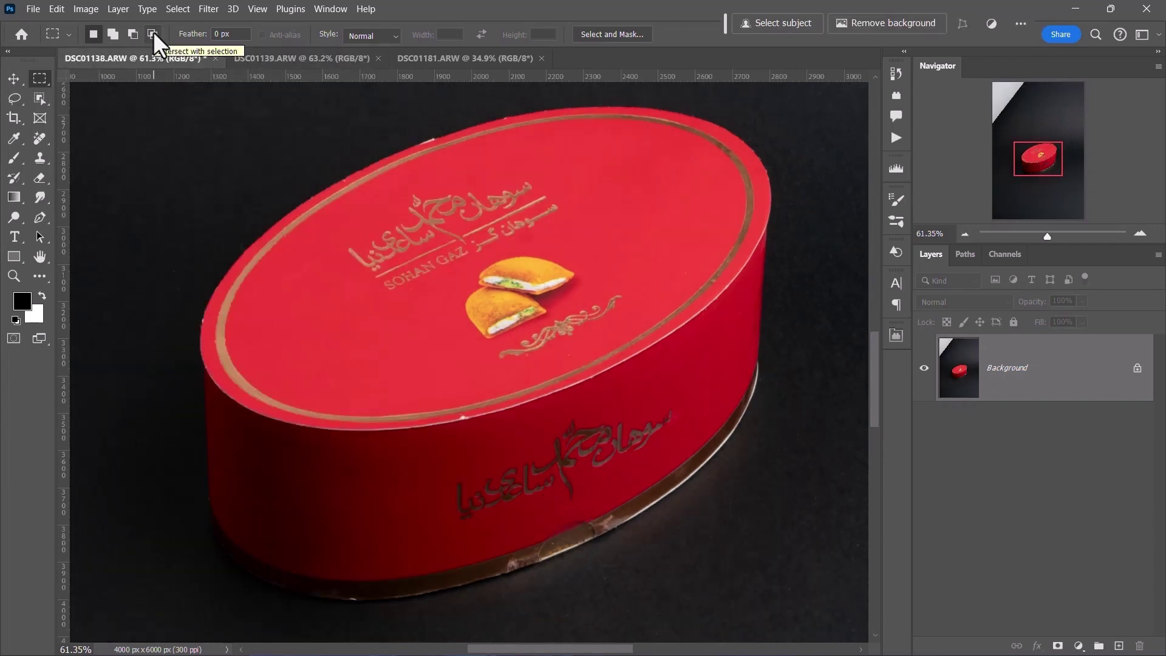
{"action": "left_click", "coordinate": [14, 79]}
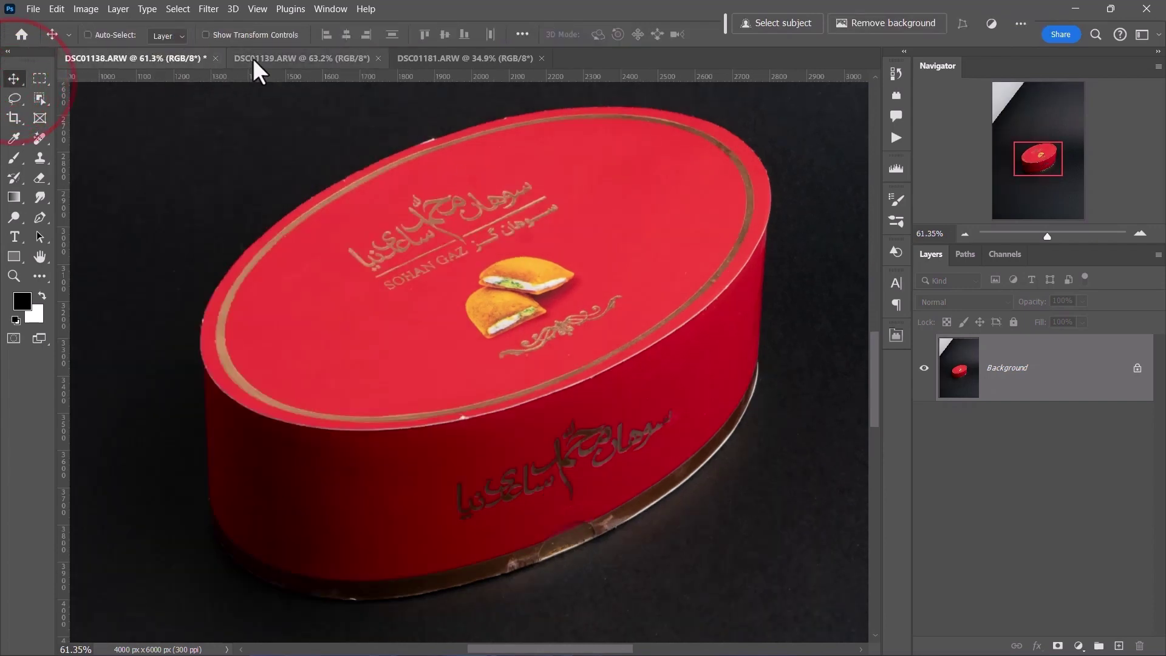
{"action": "left_click", "coordinate": [270, 59]}
{"action": "left_click_drag", "start_coordinate": [401, 225], "coordinate": [456, 268]}
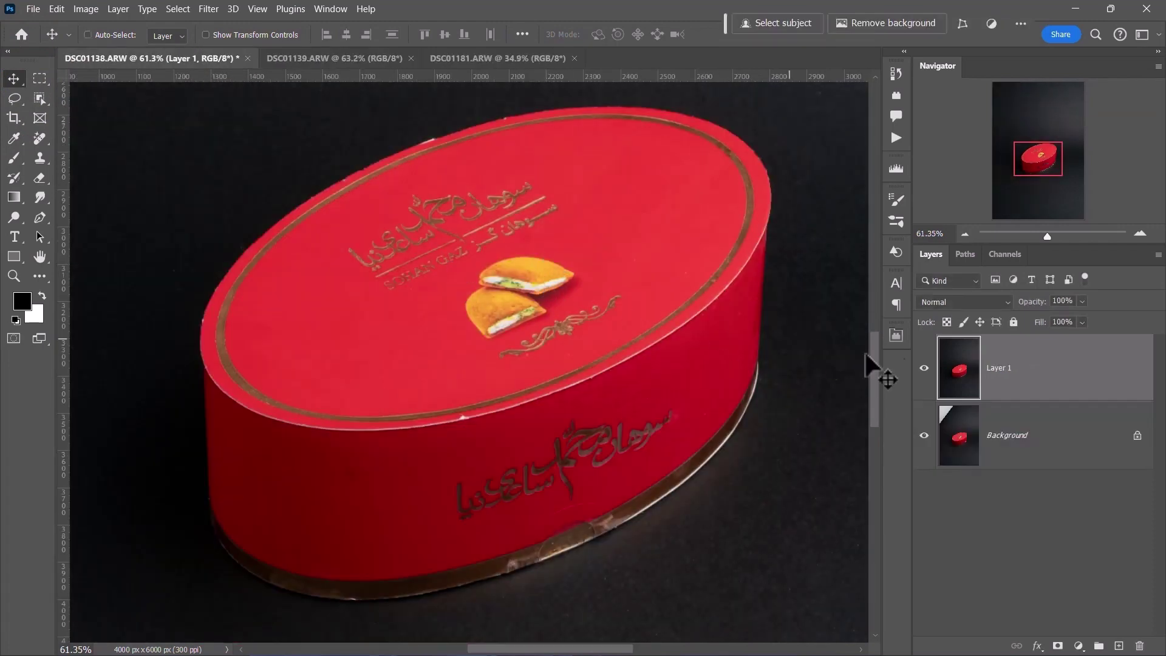
Toggle Layer 1's visibility to compare the two exposures over the whole photo, leaving Layer 1 hidden
{"action": "left_click", "coordinate": [923, 368]}
{"action": "left_click", "coordinate": [923, 369]}
{"action": "left_click", "coordinate": [924, 369]}
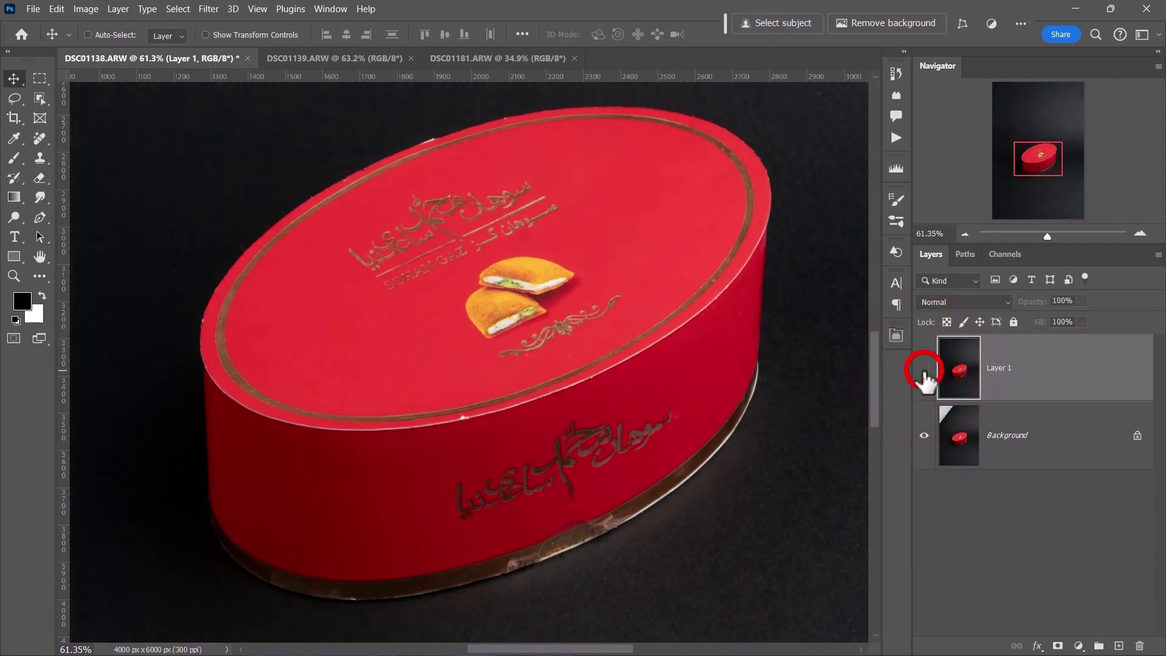
{"action": "left_click", "coordinate": [924, 368]}
{"action": "key", "text": "ctrl+0"}
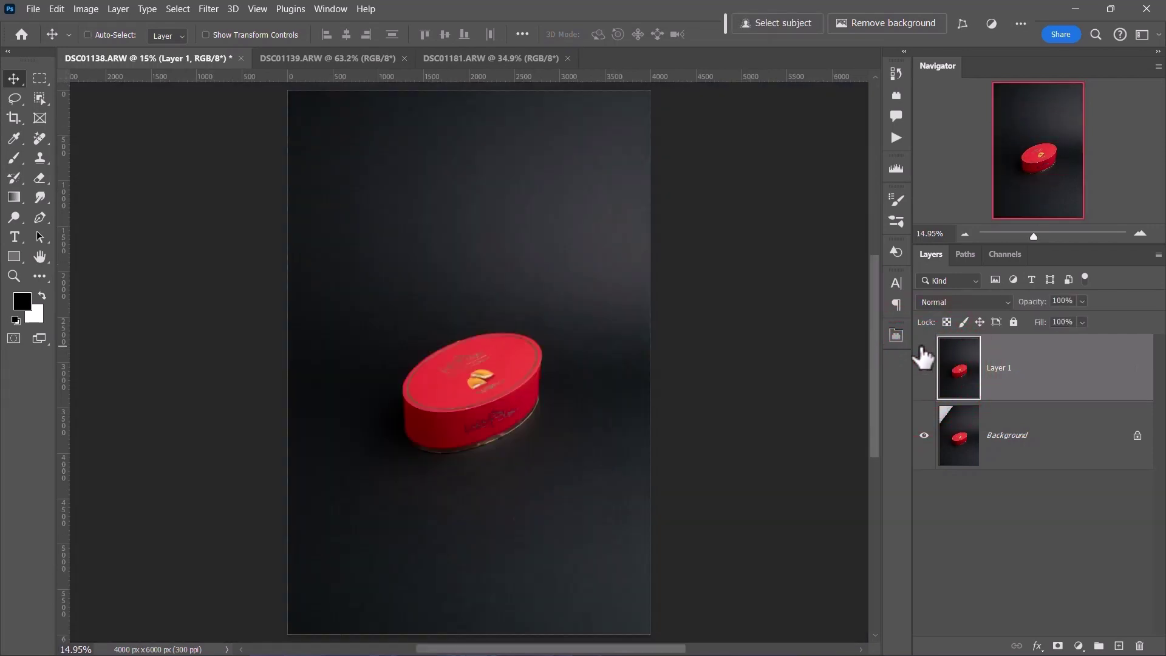
{"action": "left_click", "coordinate": [924, 370]}
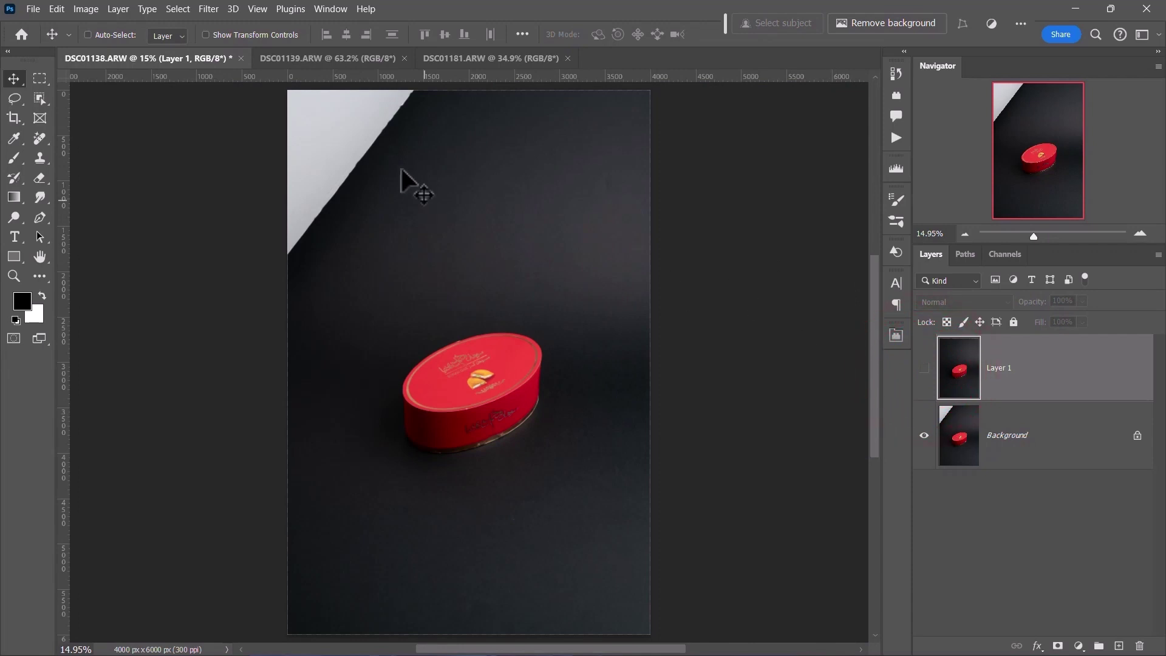
Look at the original DSC01139 photo again, then return to DSC01138 and show Layer 1
{"action": "left_click", "coordinate": [40, 78]}
{"action": "left_click_drag", "start_coordinate": [247, 78], "coordinate": [436, 284]}
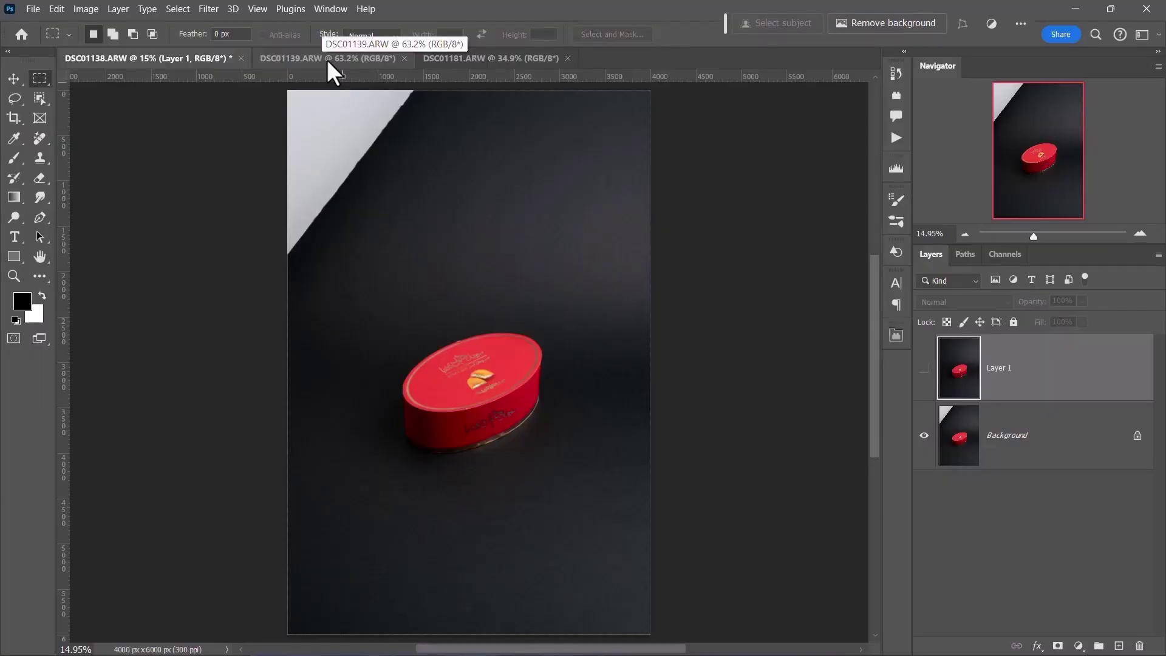
{"action": "left_click", "coordinate": [328, 59]}
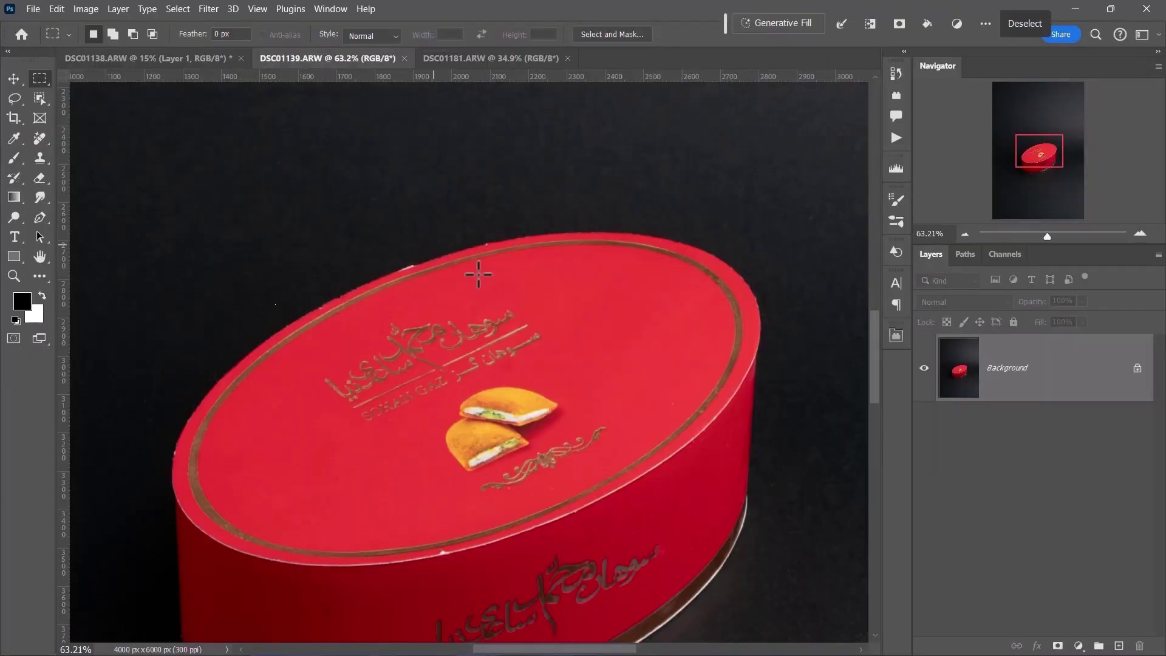
{"action": "left_click", "coordinate": [182, 59]}
{"action": "left_click", "coordinate": [924, 368]}
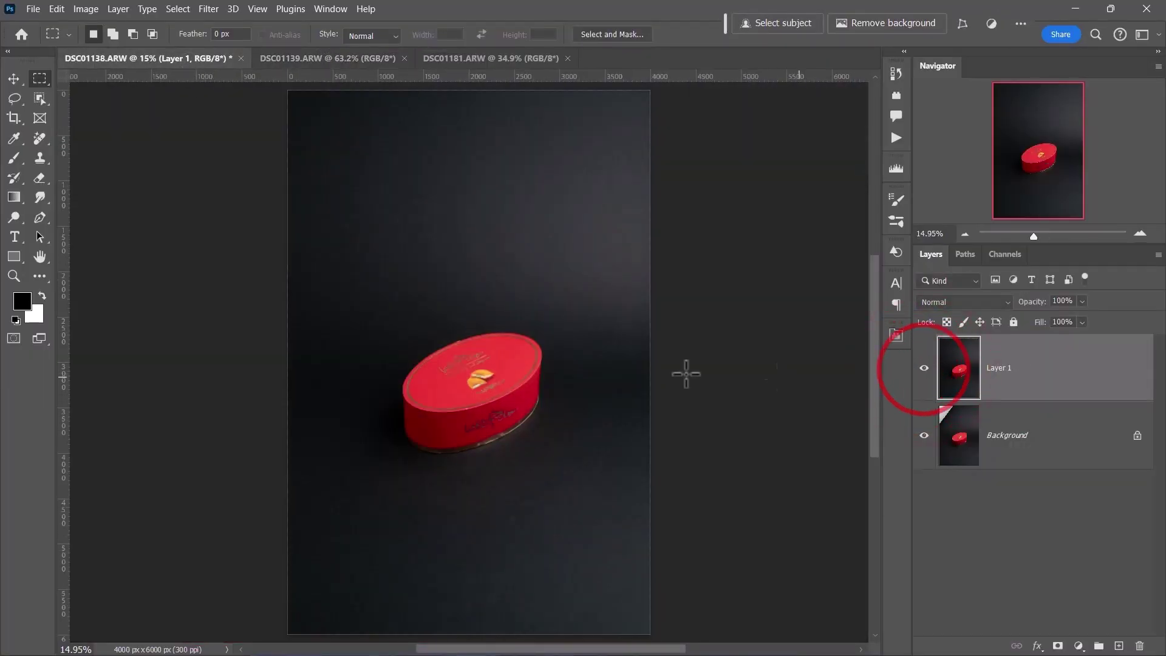
Compare the box's lid and side on Layer 1 and the Background up close, leaving Layer 1 hidden
{"action": "left_click", "coordinate": [13, 275]}
{"action": "left_click_drag", "start_coordinate": [389, 312], "coordinate": [461, 372]}
{"action": "left_click_drag", "start_coordinate": [614, 455], "coordinate": [349, 163]}
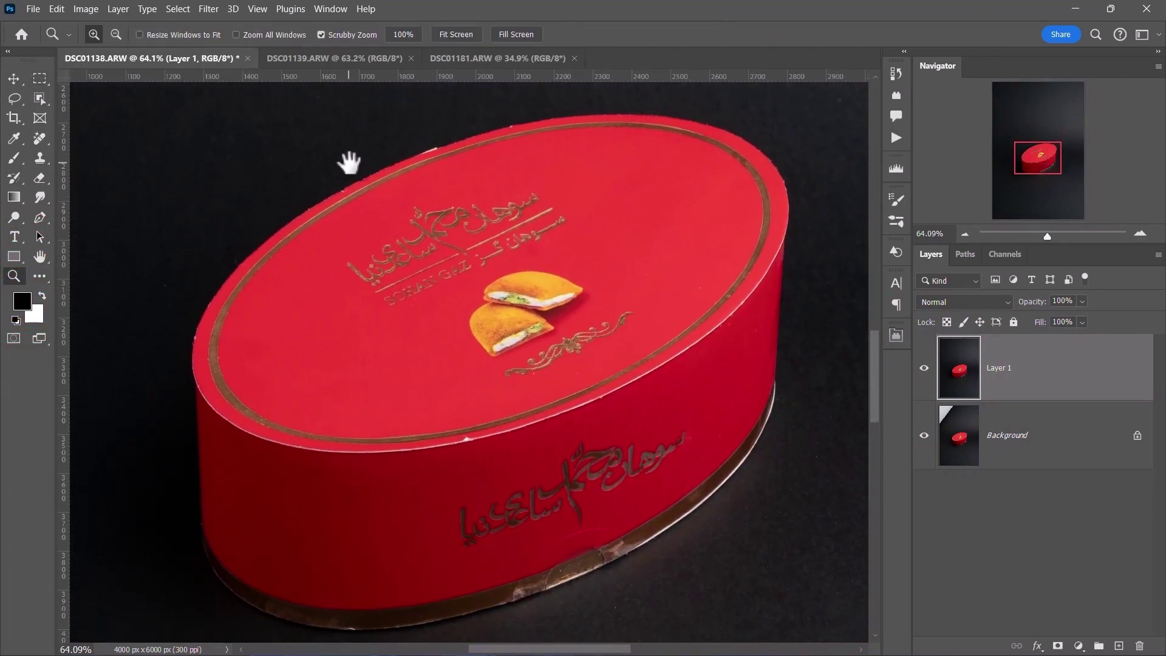
{"action": "left_click", "coordinate": [924, 367]}
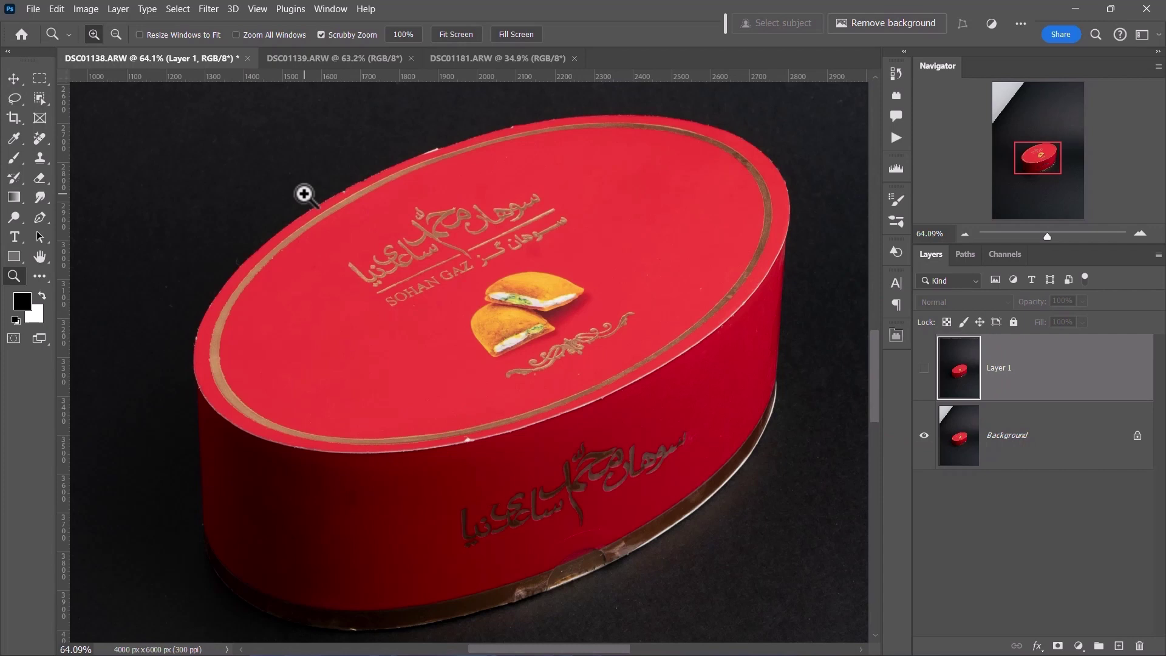
{"action": "left_click", "coordinate": [924, 369]}
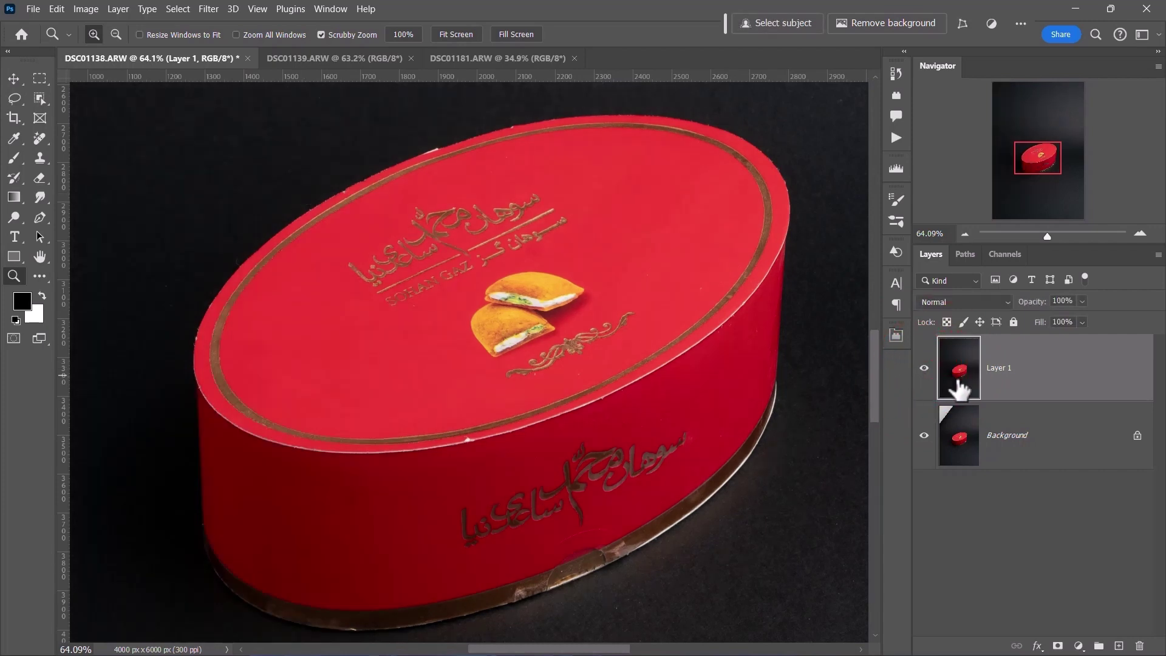
{"action": "left_click", "coordinate": [924, 369]}
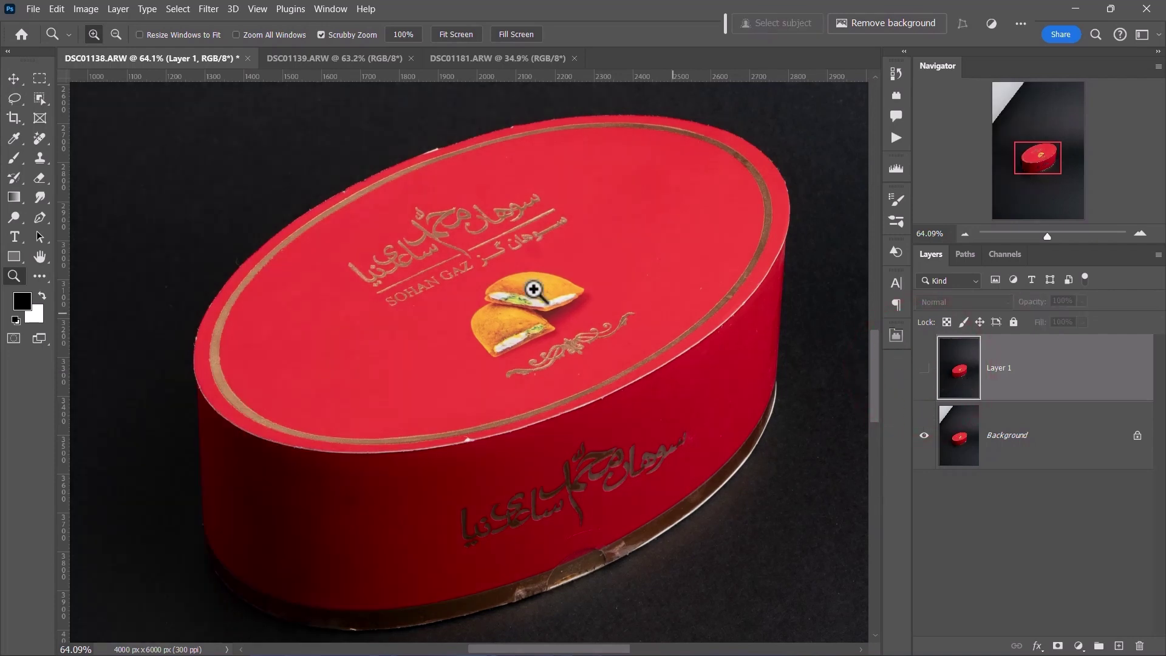
Trace a closed Pen tool path around the outer edge of the box's oval red lid
{"action": "left_click", "coordinate": [41, 219]}
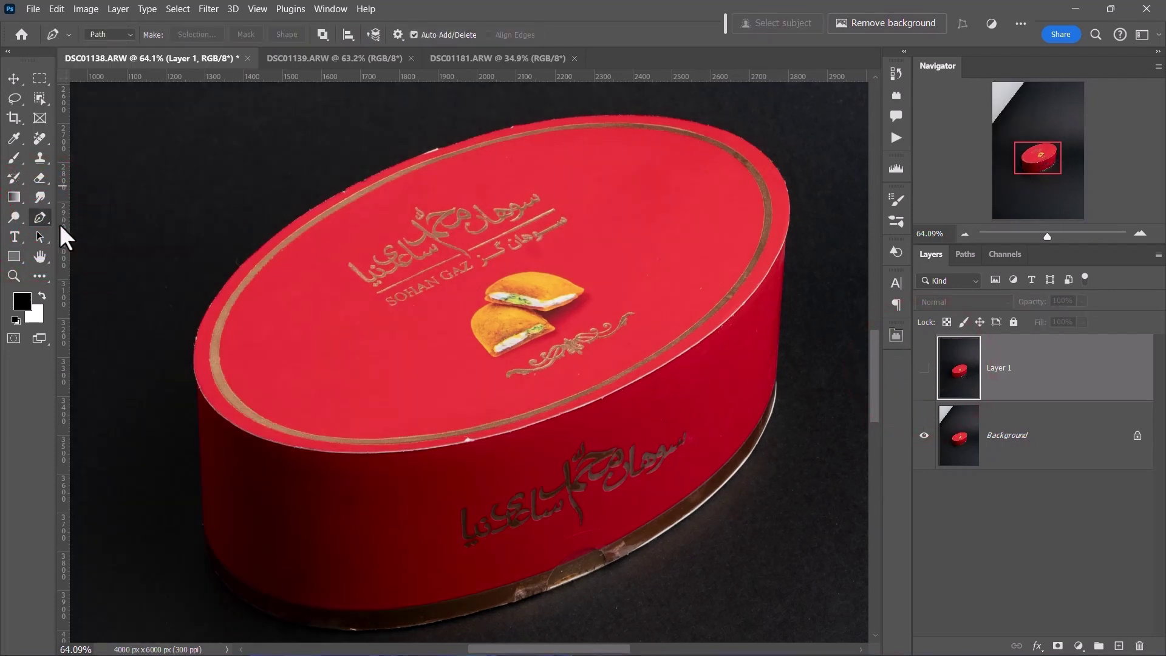
{"action": "left_click_drag", "start_coordinate": [225, 240], "coordinate": [289, 263]}
{"action": "left_click", "coordinate": [40, 219]}
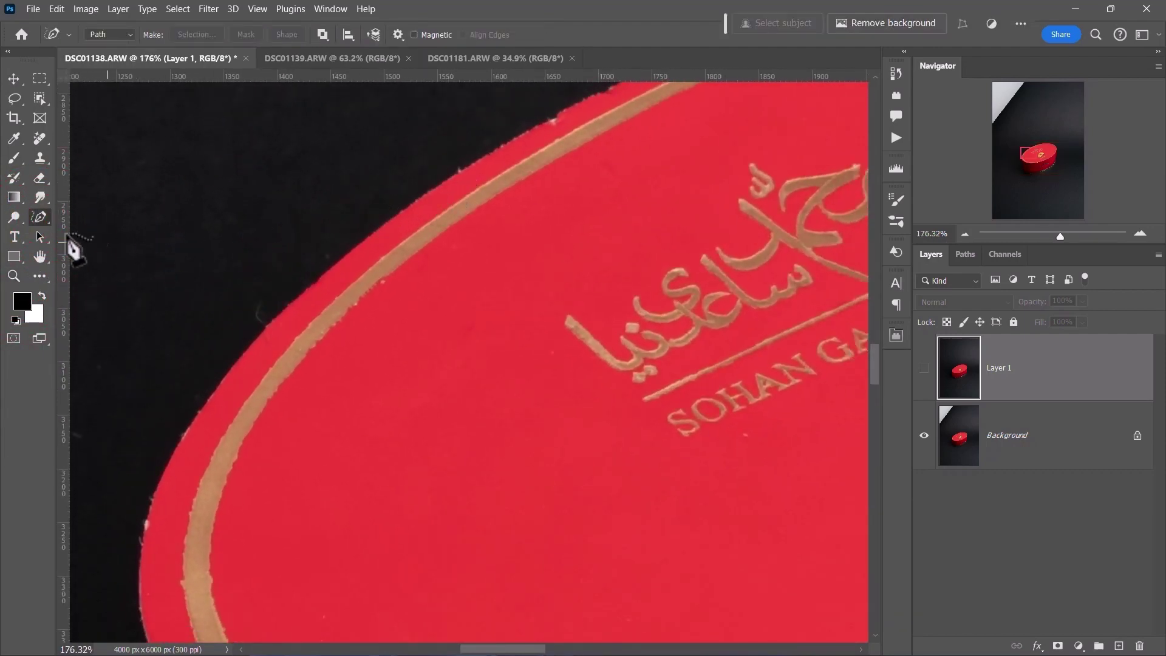
{"action": "right_click", "coordinate": [44, 224]}
{"action": "left_click", "coordinate": [91, 217]}
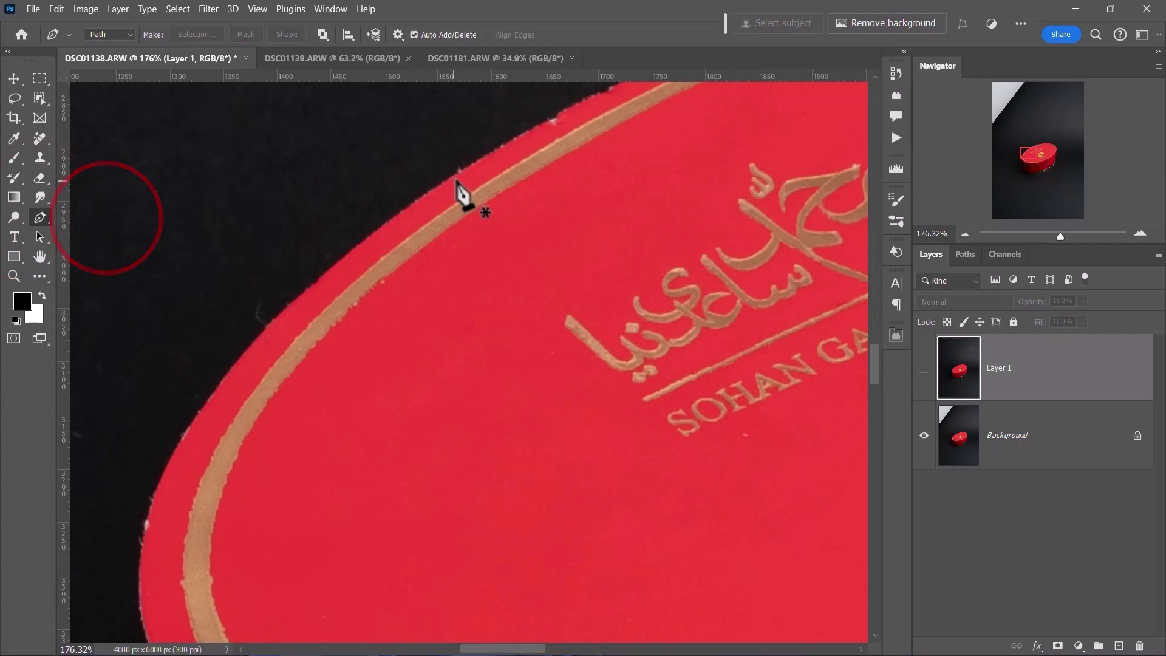
{"action": "left_click", "coordinate": [452, 180]}
{"action": "left_click_drag", "start_coordinate": [281, 347], "coordinate": [279, 253]}
{"action": "left_click_drag", "start_coordinate": [157, 411], "coordinate": [211, 247]}
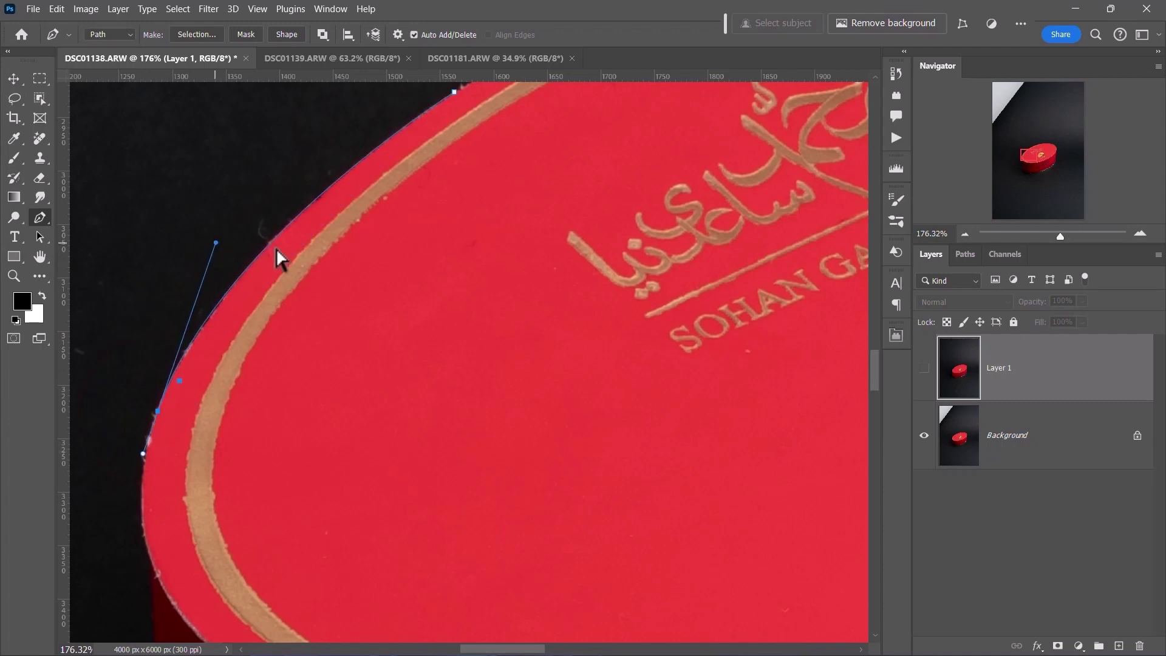
{"action": "left_click_drag", "start_coordinate": [281, 419], "coordinate": [322, 249]}
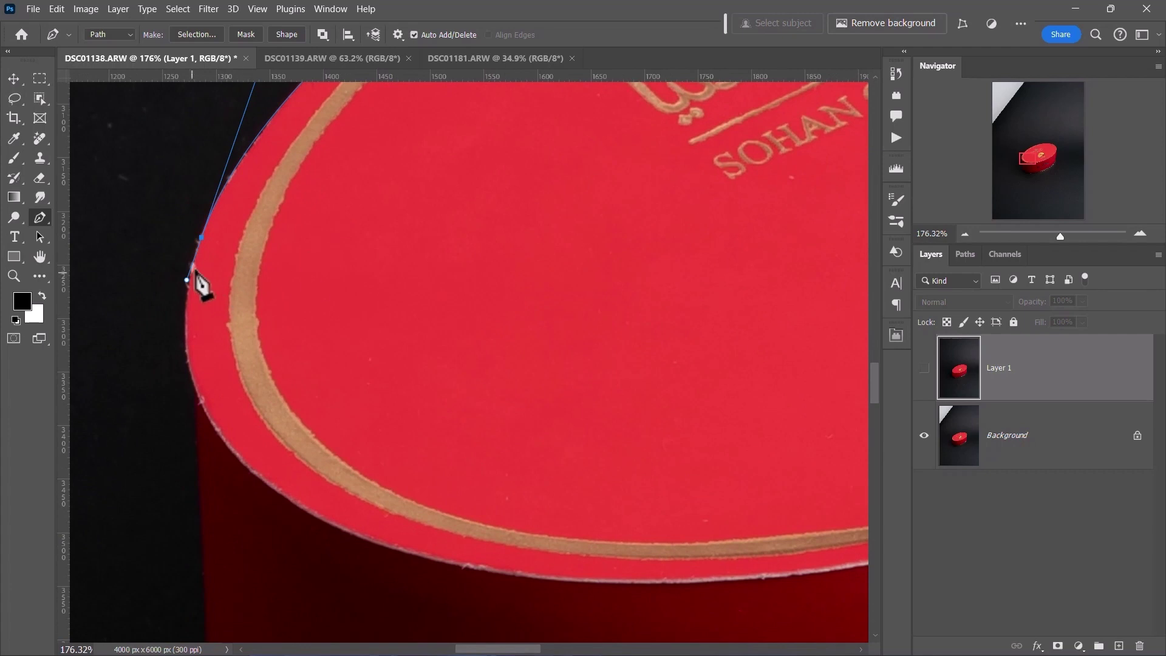
Convert the lid path into a selection
{"action": "key", "text": "ctrl+0"}
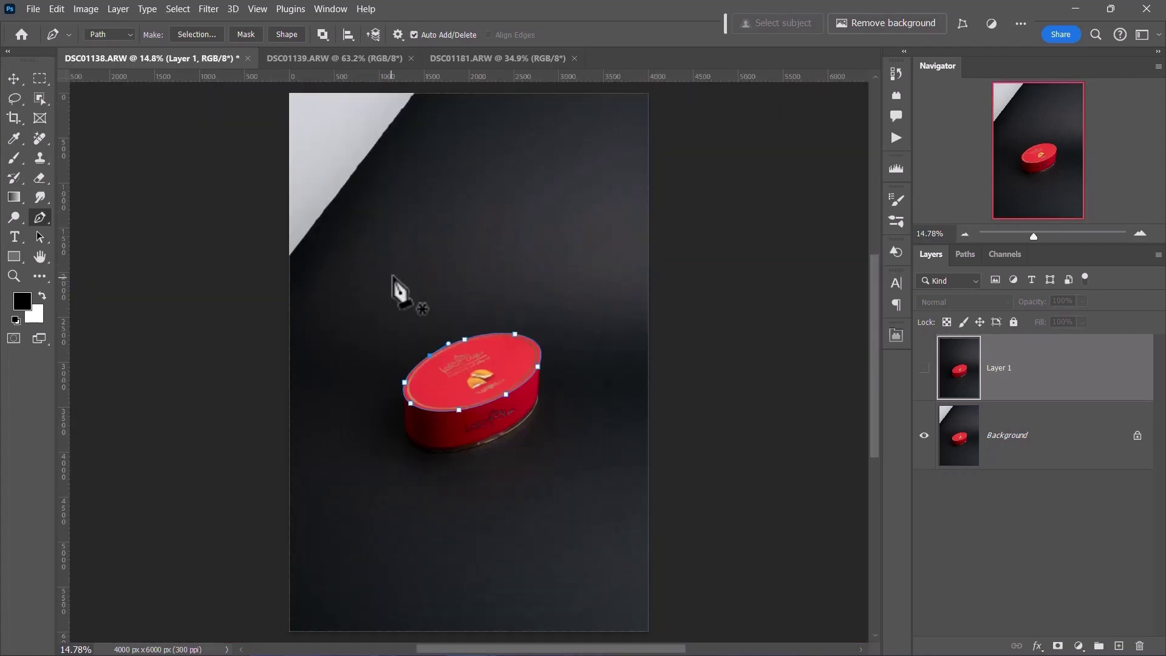
{"action": "left_click", "coordinate": [198, 34]}
{"action": "left_click", "coordinate": [660, 172]}
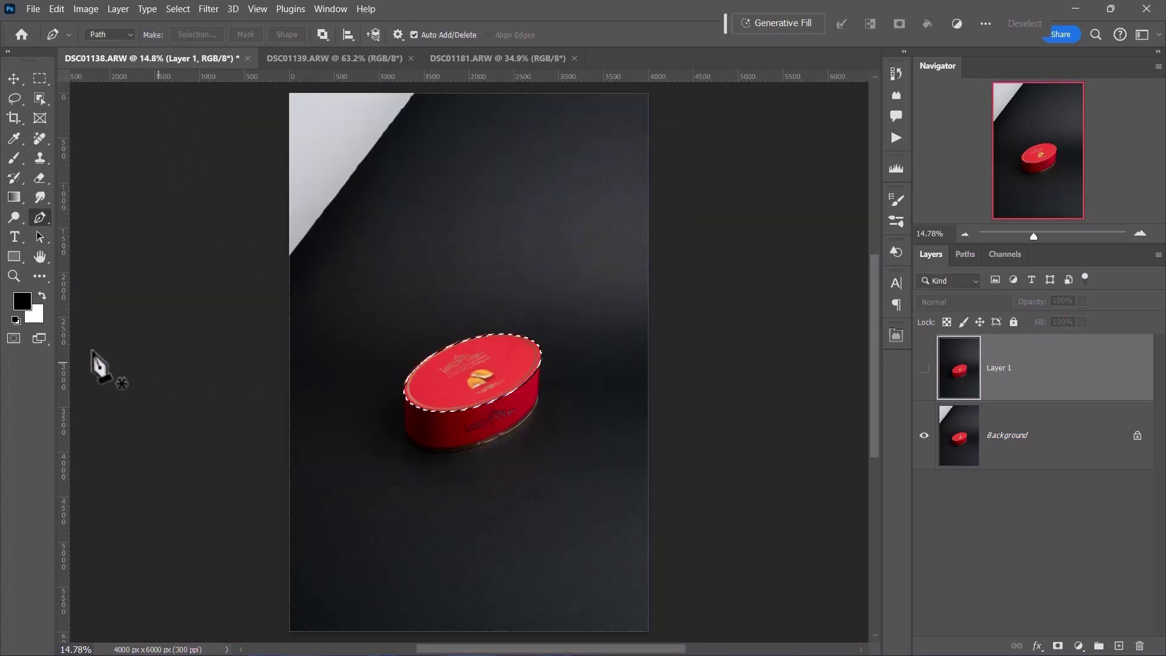
Show Layer 1 and add a layer mask to it from the lid selection
{"action": "left_click", "coordinate": [13, 276]}
{"action": "left_click_drag", "start_coordinate": [491, 372], "coordinate": [586, 346]}
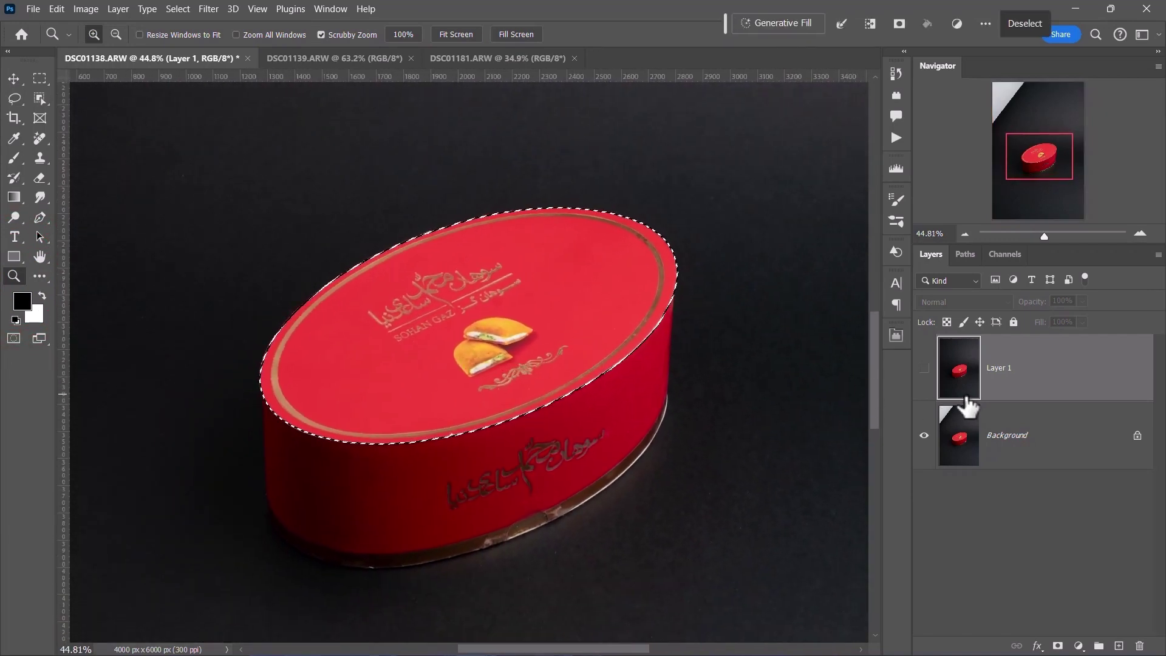
{"action": "left_click", "coordinate": [1021, 379]}
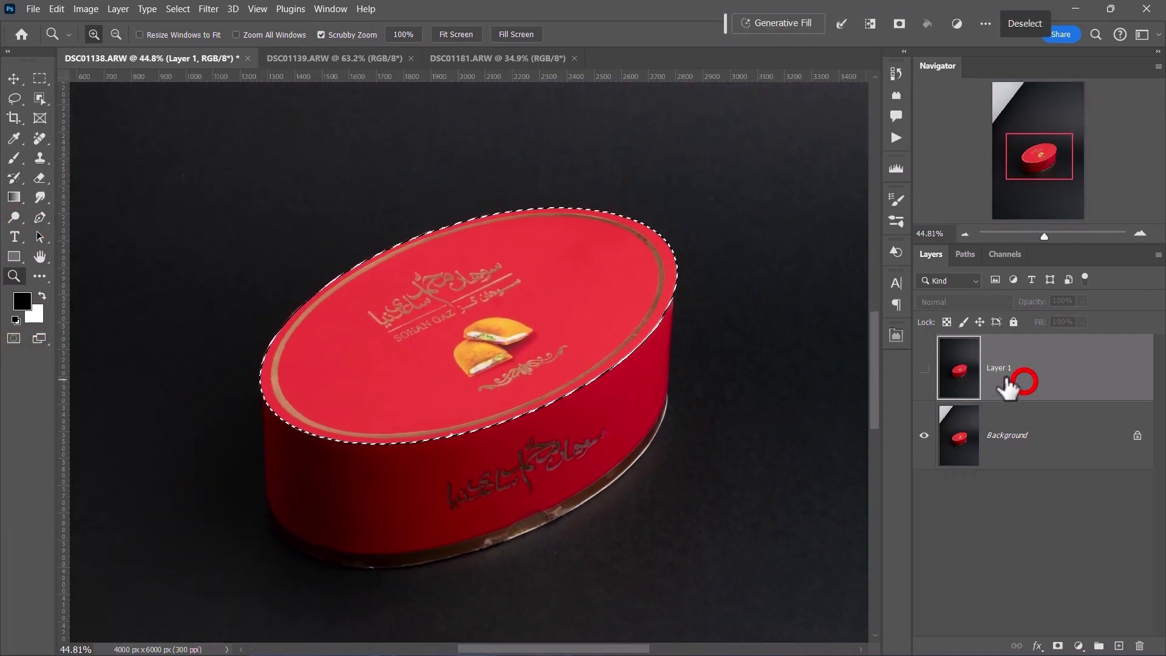
{"action": "left_click", "coordinate": [924, 368]}
{"action": "left_click", "coordinate": [1026, 391]}
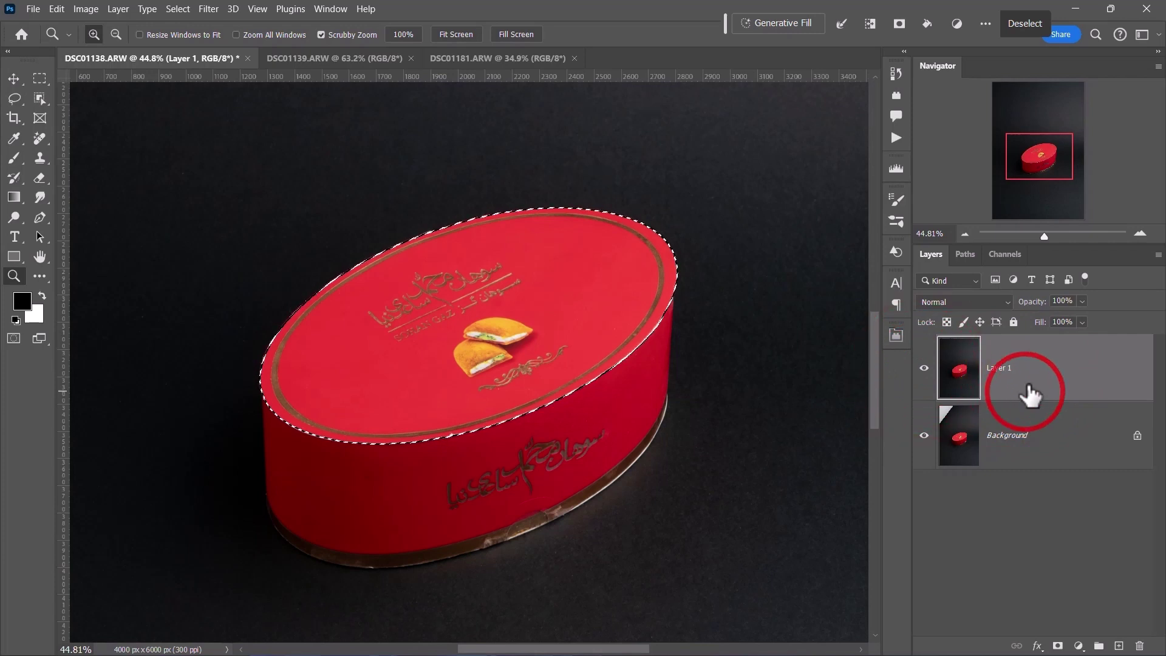
{"action": "left_click", "coordinate": [1057, 646]}
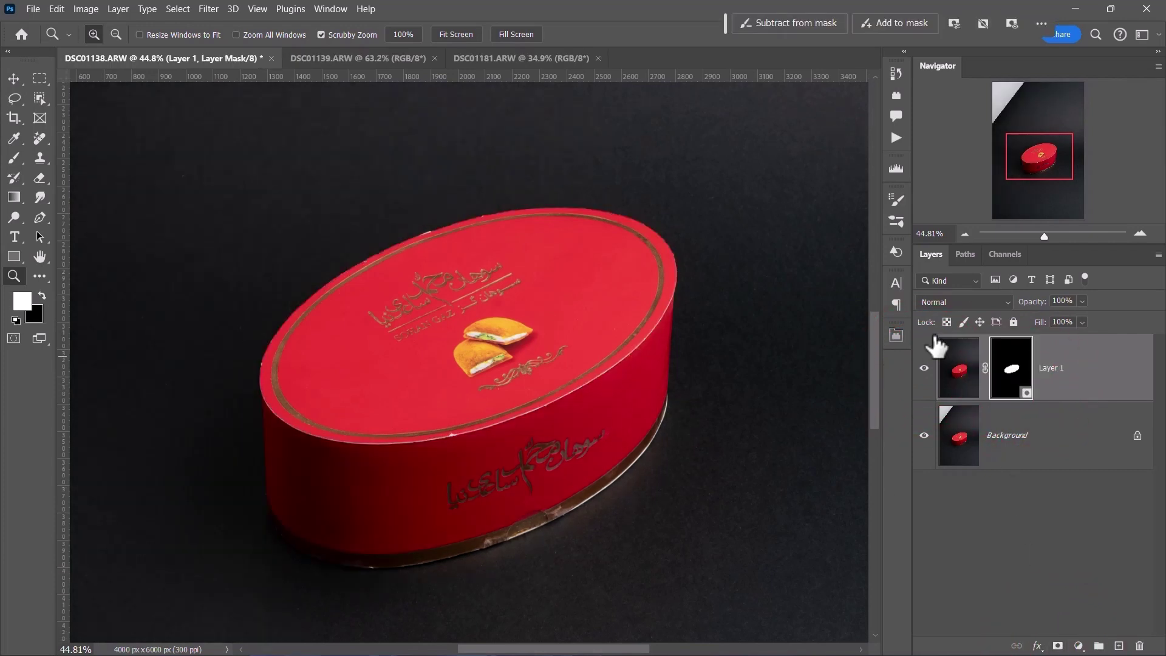
Toggle the masked Layer 1 to compare the lid with the Background, leaving the layer hidden
{"action": "left_click", "coordinate": [921, 378]}
{"action": "left_click", "coordinate": [923, 380]}
{"action": "left_click", "coordinate": [924, 381]}
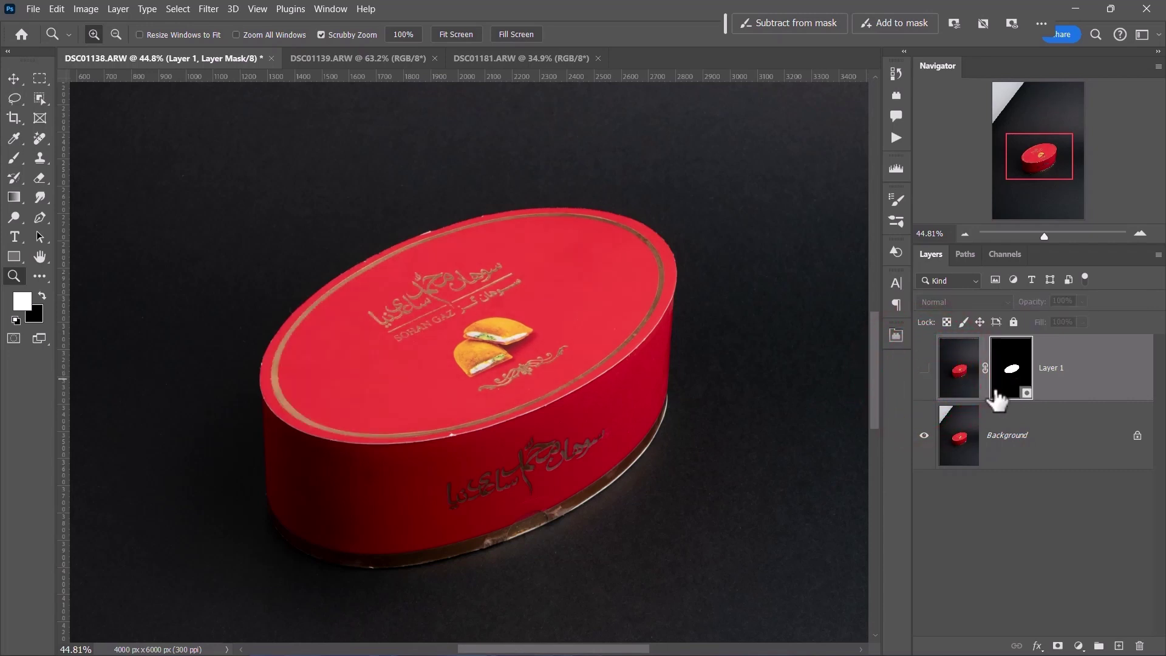
Invert Layer 1's mask to reveal the Background's lid, and make Layer 1 visible
{"action": "key", "text": "ctrl+i"}
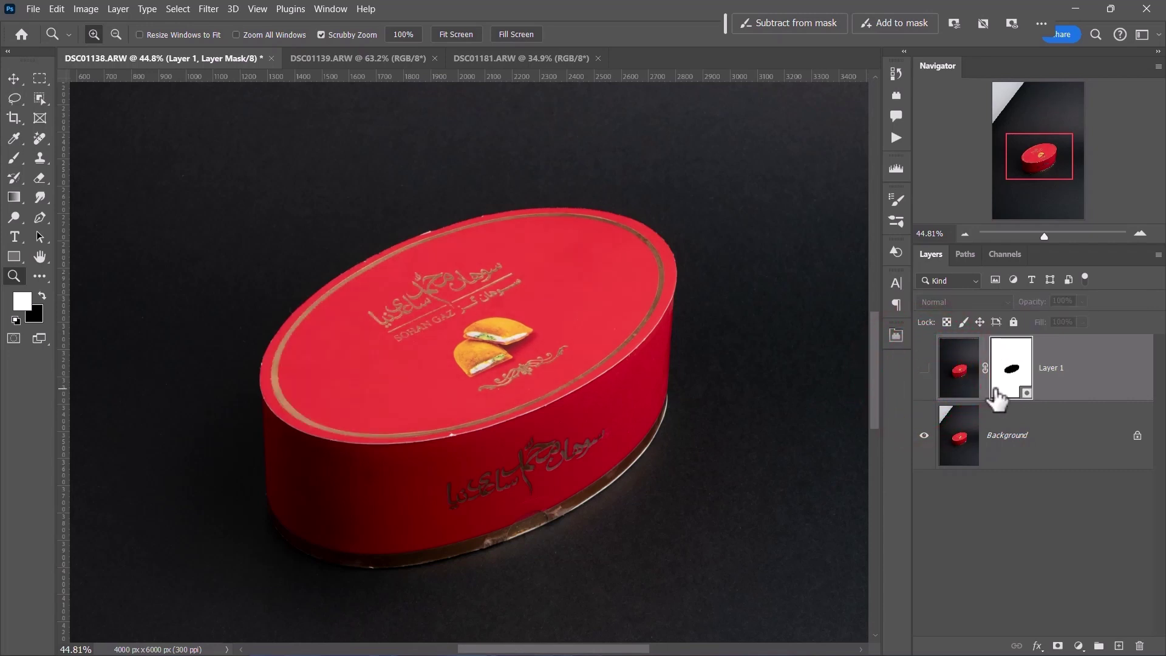
{"action": "left_click", "coordinate": [924, 368]}
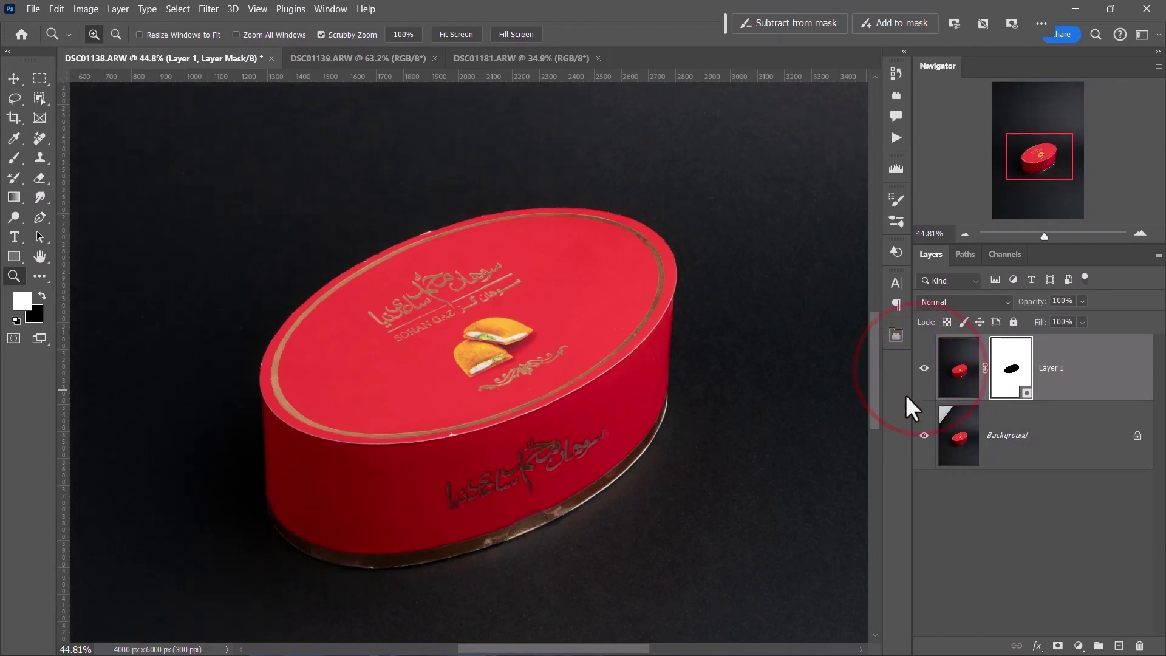
{"action": "left_click", "coordinate": [924, 368]}
{"action": "left_click", "coordinate": [923, 368]}
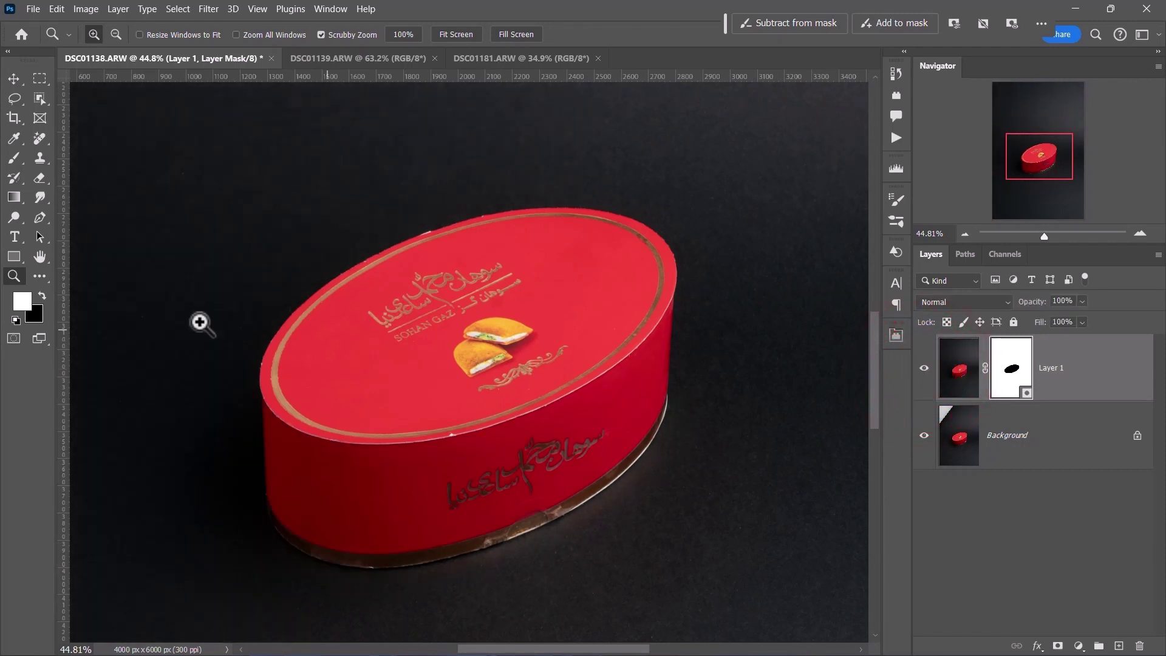
Examine the blended lid and side of the box, comparing the result with Layer 1's mask disabled and enabled
{"action": "left_click_drag", "start_coordinate": [449, 329], "coordinate": [476, 334]}
{"action": "left_click_drag", "start_coordinate": [513, 368], "coordinate": [520, 312]}
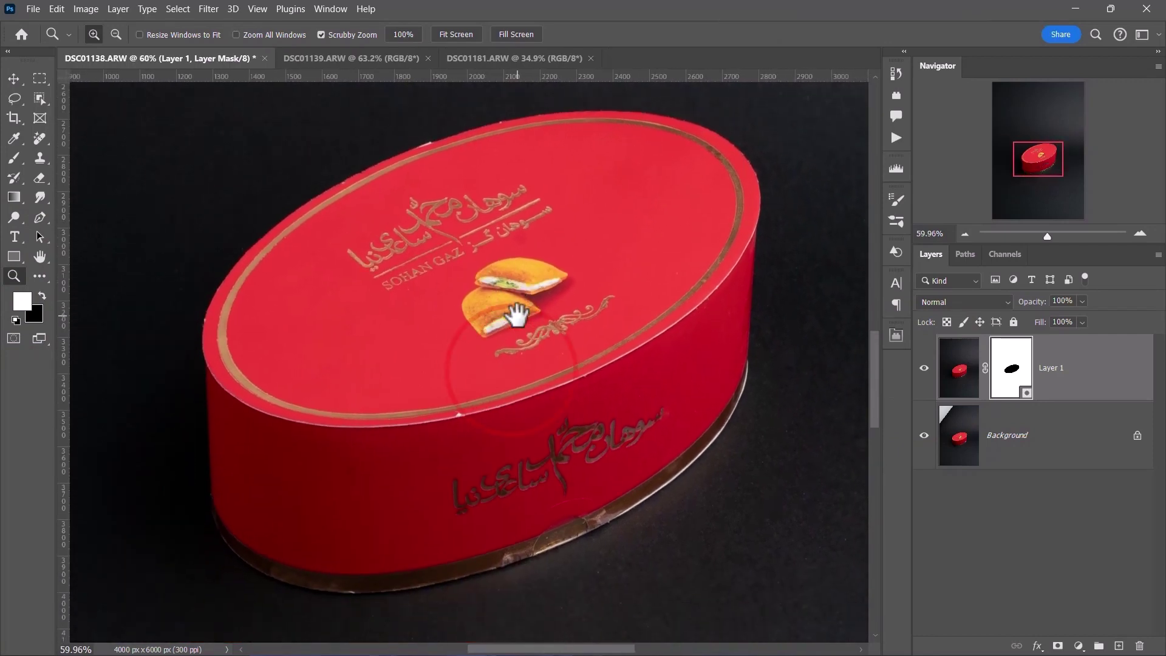
{"action": "left_click", "coordinate": [924, 369]}
{"action": "left_click", "coordinate": [1012, 383], "text": "shift"}
{"action": "left_click", "coordinate": [1010, 381], "text": "shift"}
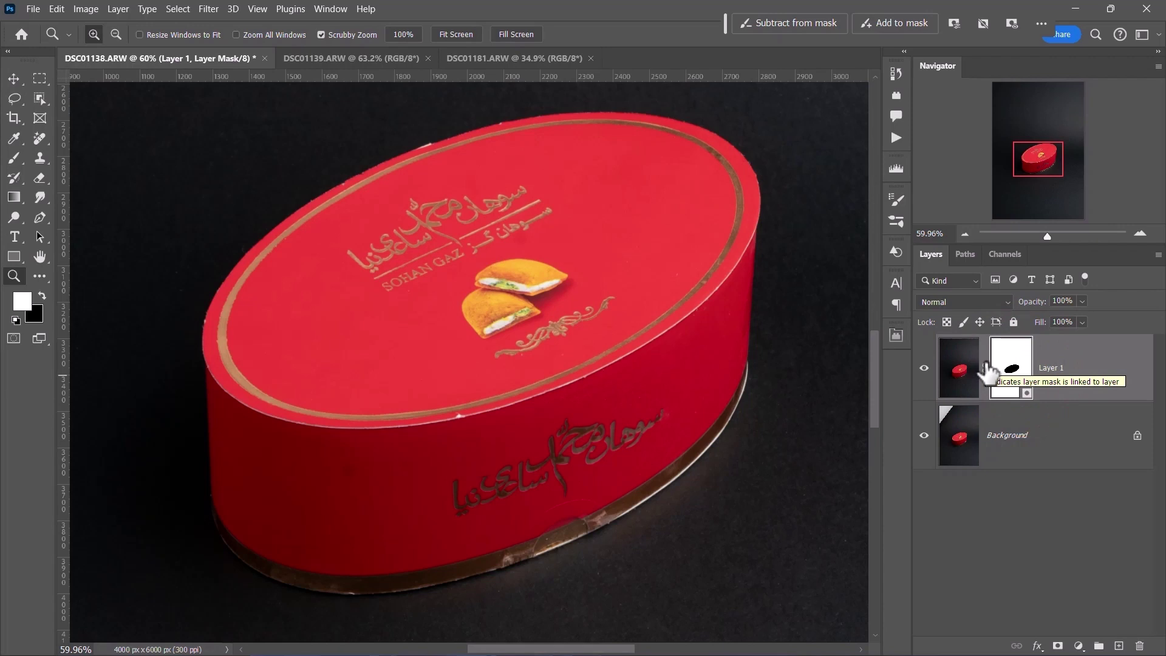
{"action": "left_click", "coordinate": [589, 343]}
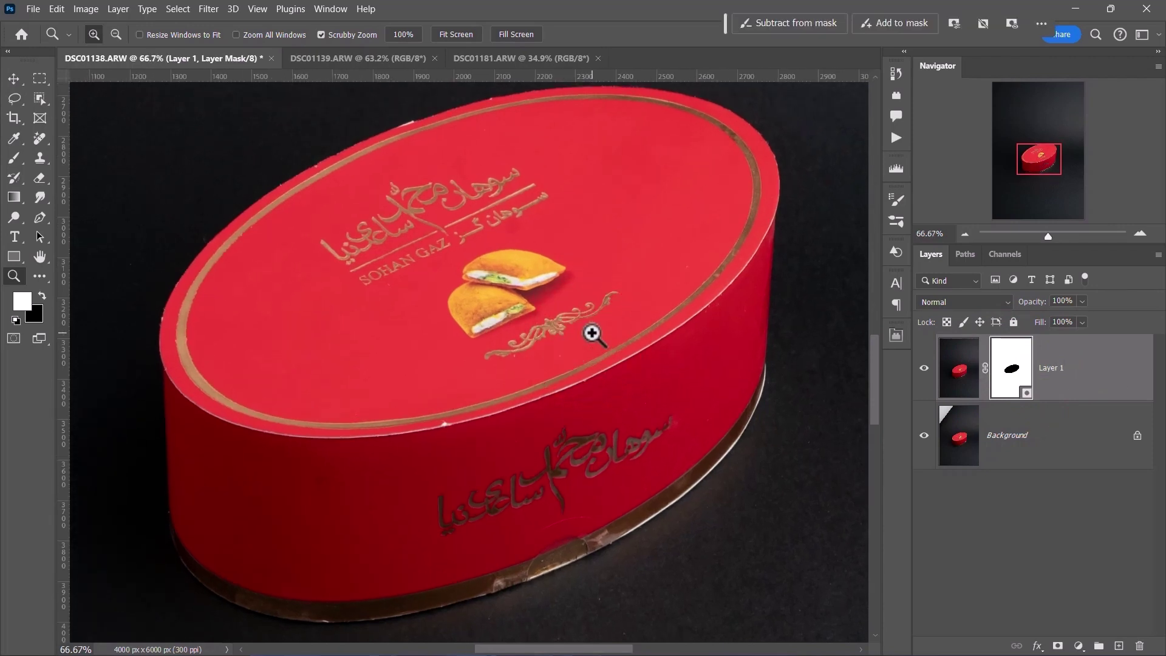
{"action": "left_click", "coordinate": [592, 333], "text": "alt"}
{"action": "left_click_drag", "start_coordinate": [610, 422], "coordinate": [580, 439]}
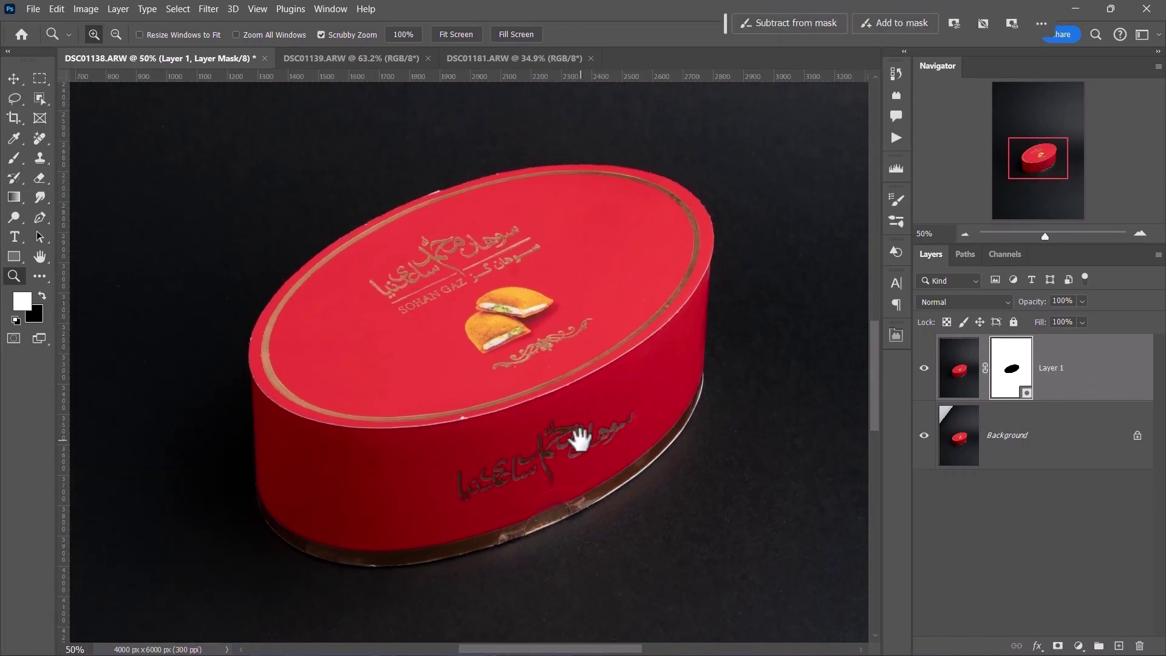